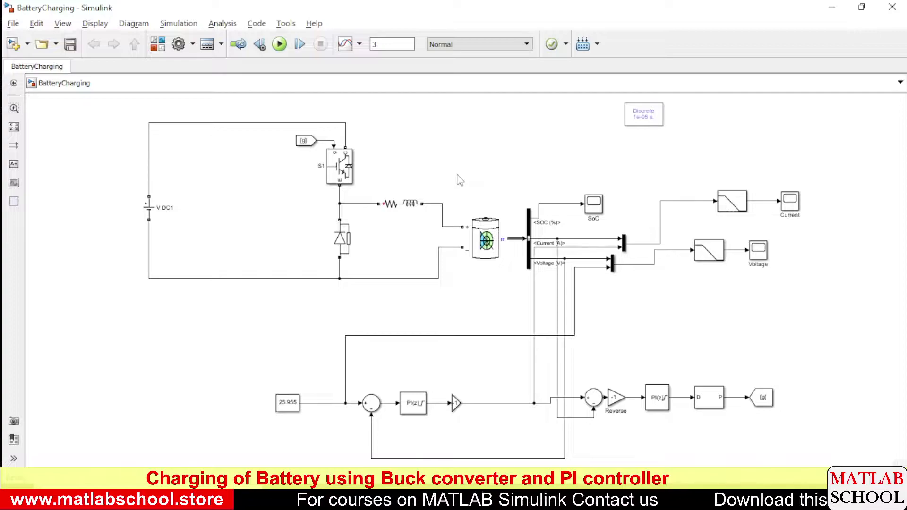
- Inspect the V DC1 source's parameters, then close them
click(150, 213)
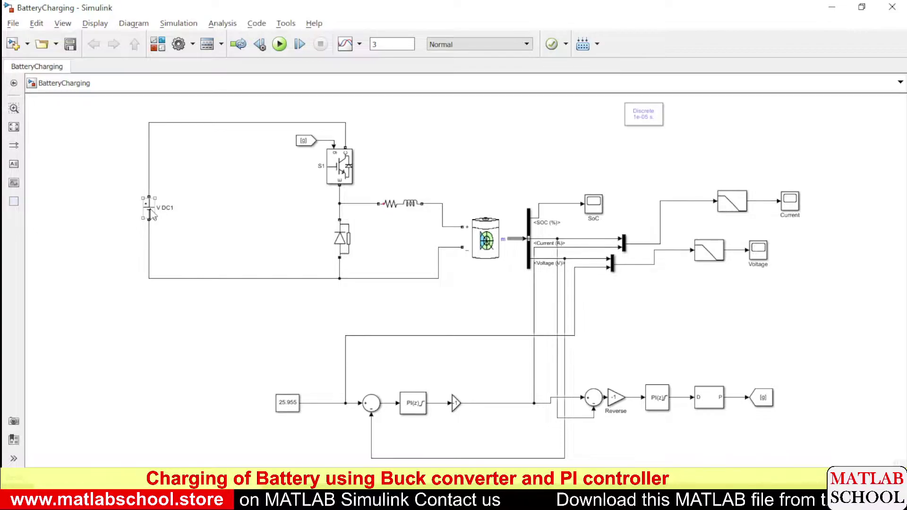
double_click(150, 214)
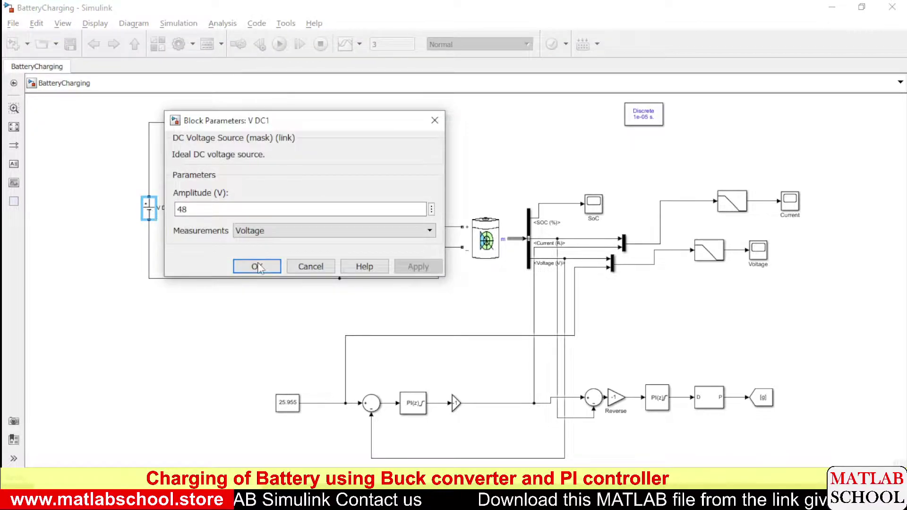
click(259, 267)
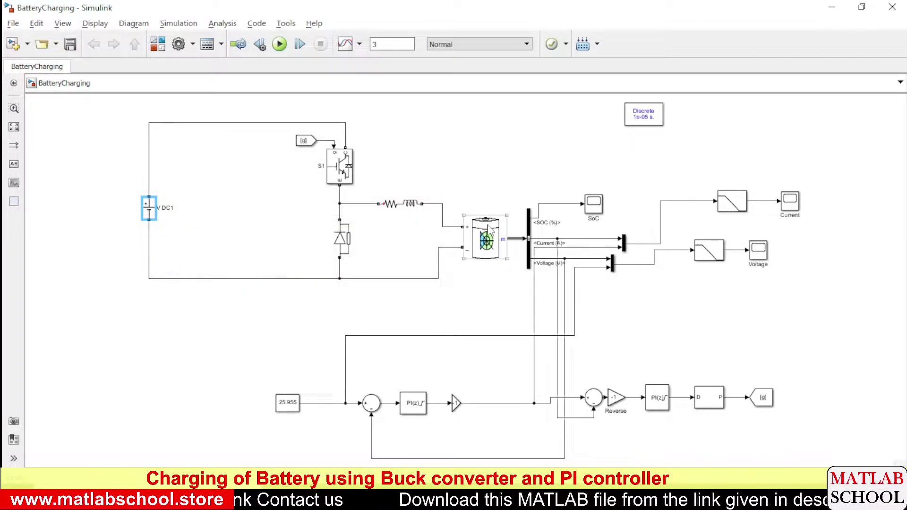
- Review the battery's parameters, noting the rated capacity, then highlight the gain signal and switch S1
click(490, 230)
double_click(489, 230)
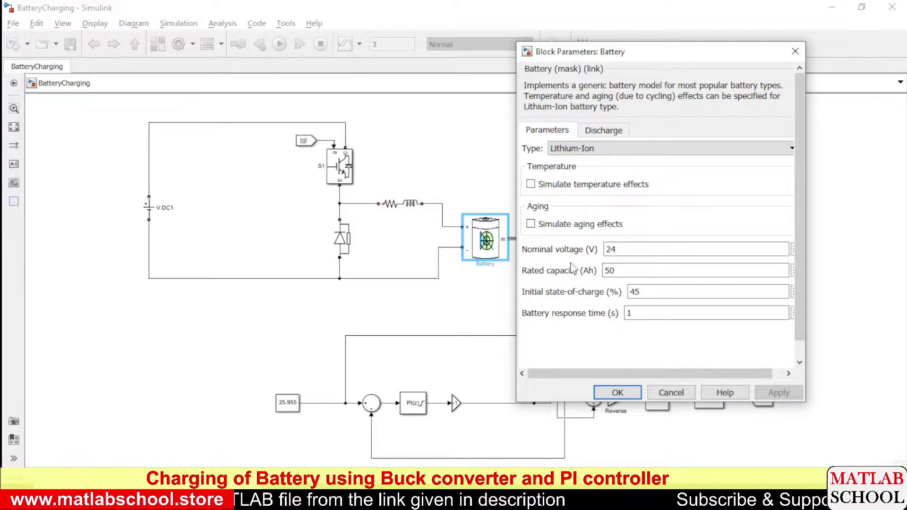
click(629, 268)
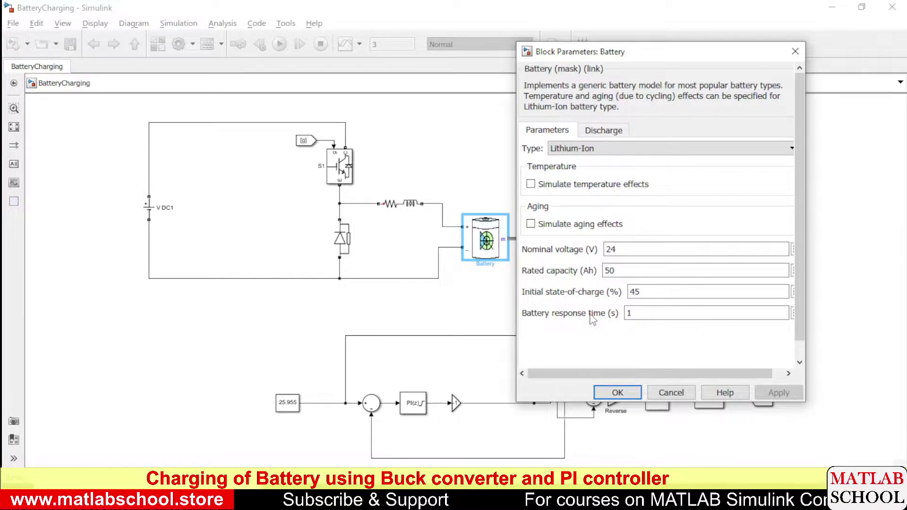
click(618, 393)
click(401, 321)
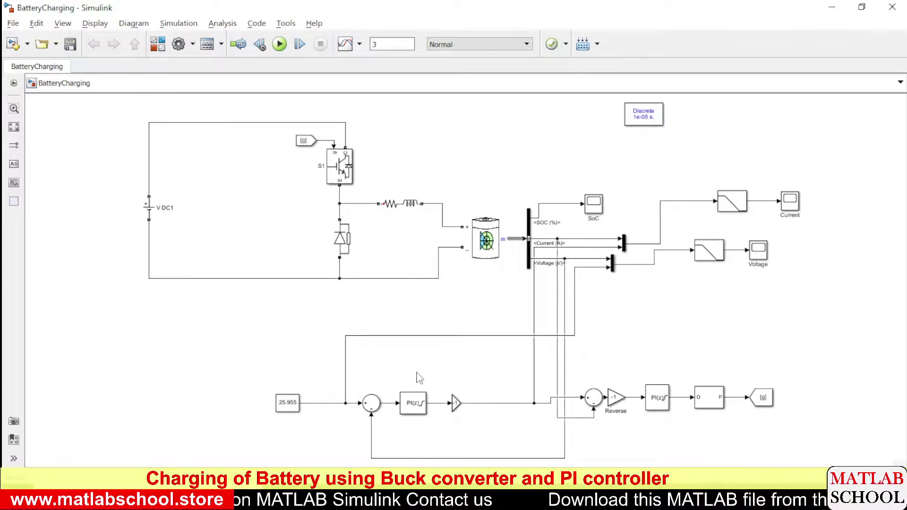
click(481, 403)
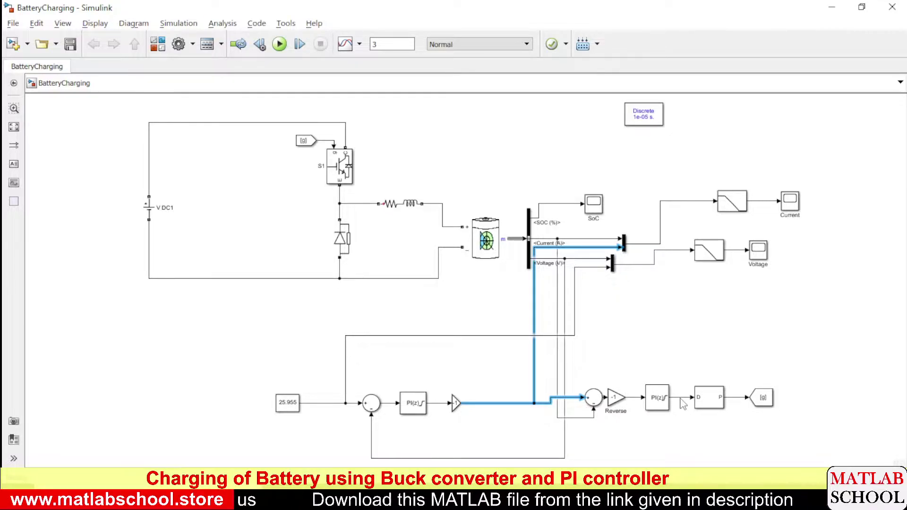
click(345, 159)
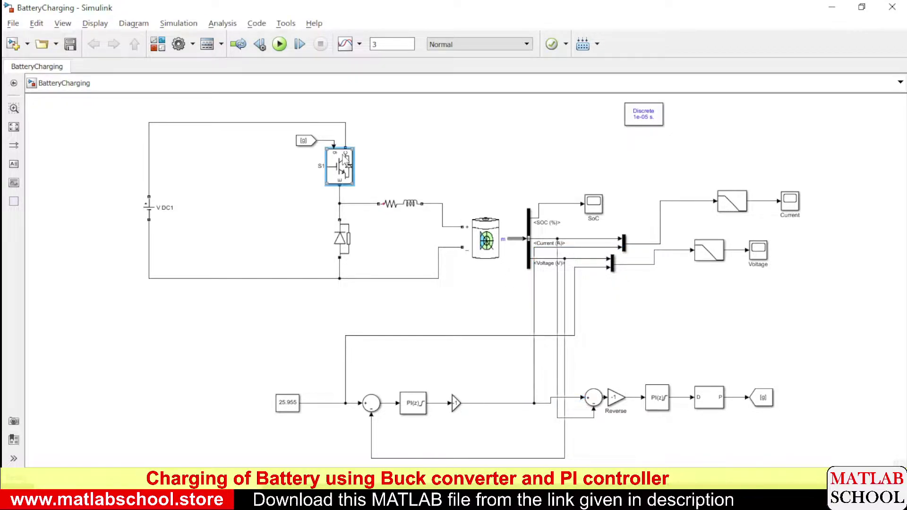
click(450, 165)
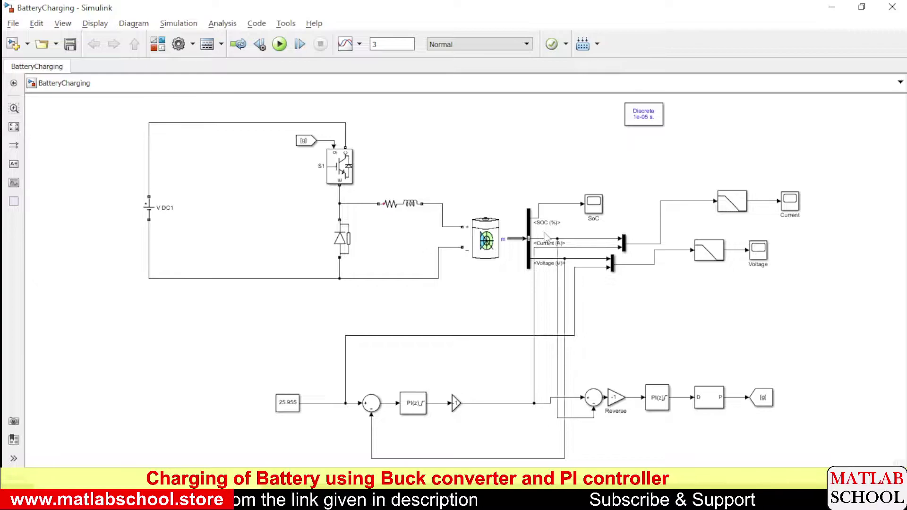
- Reopen the battery's parameters for another look and close them
click(493, 239)
double_click(493, 240)
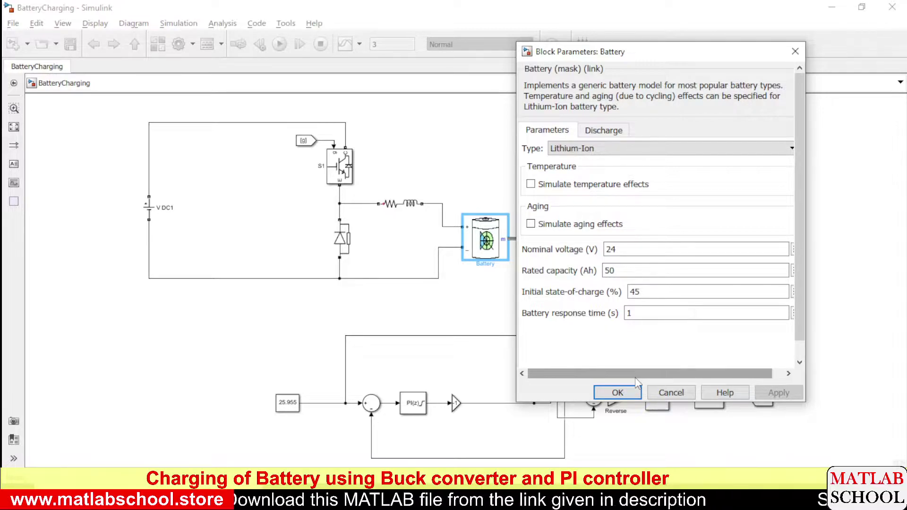
click(614, 393)
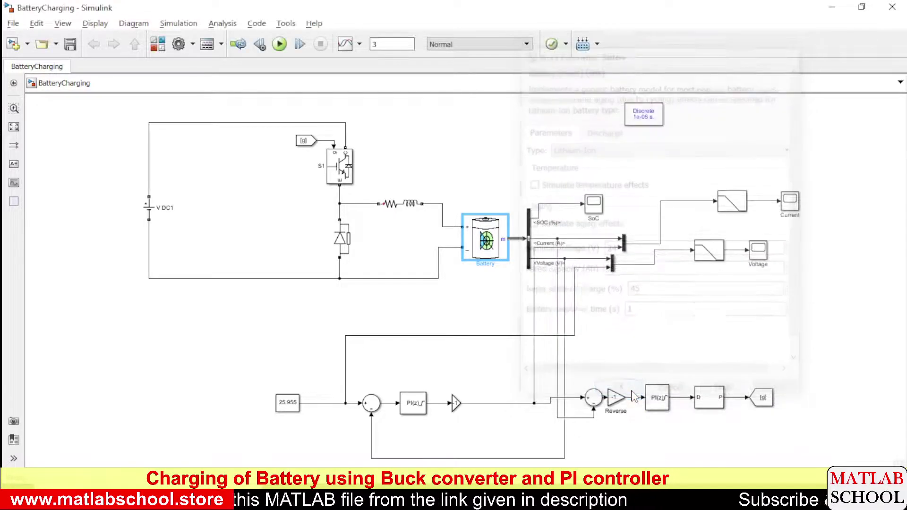
- Trace the voltage loop: the 25.955 reference, voltage feedback and error signal into the PI controller
click(416, 374)
click(294, 409)
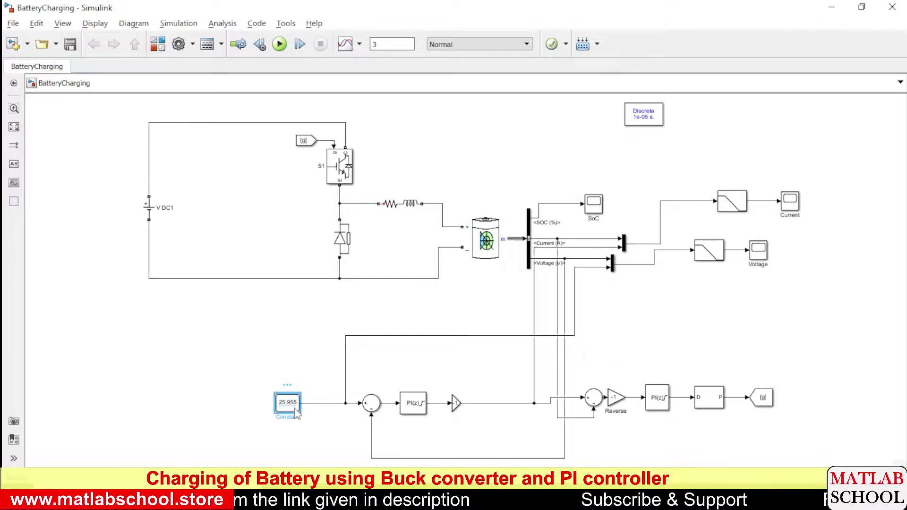
click(320, 403)
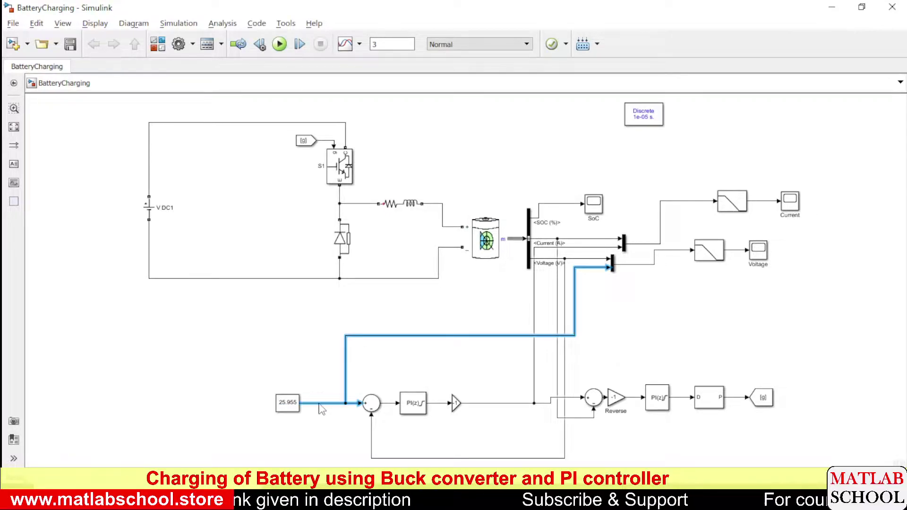
click(372, 439)
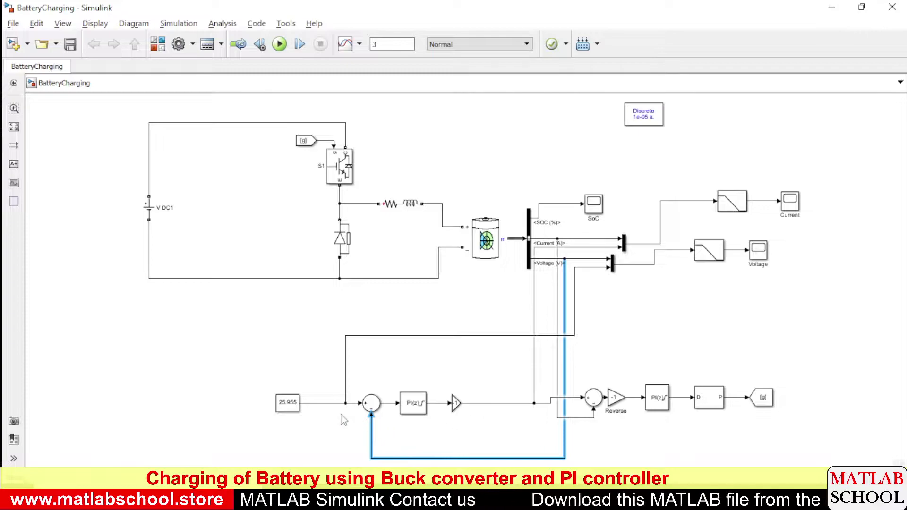
click(390, 404)
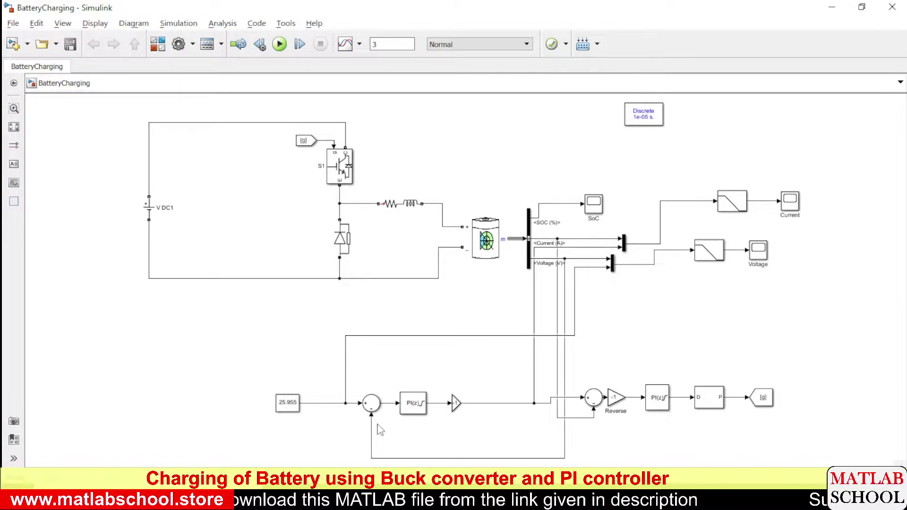
mouse_move(390, 407)
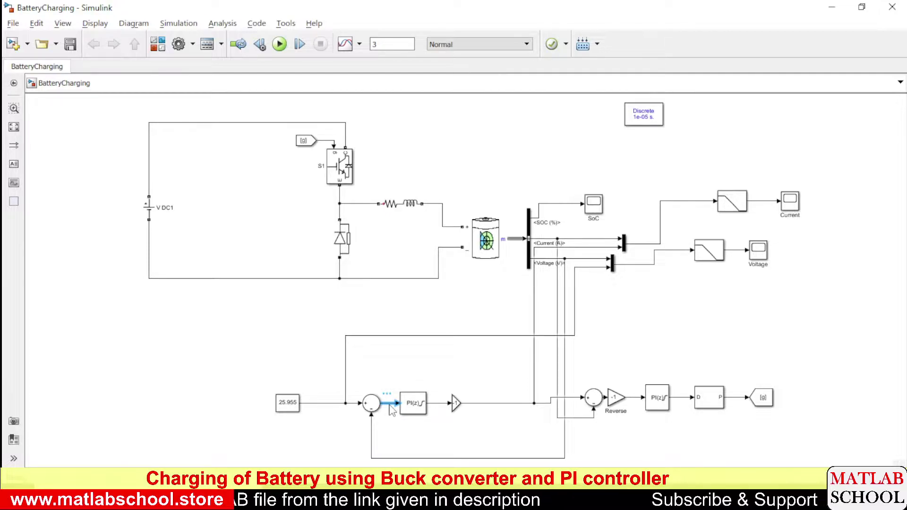
click(471, 373)
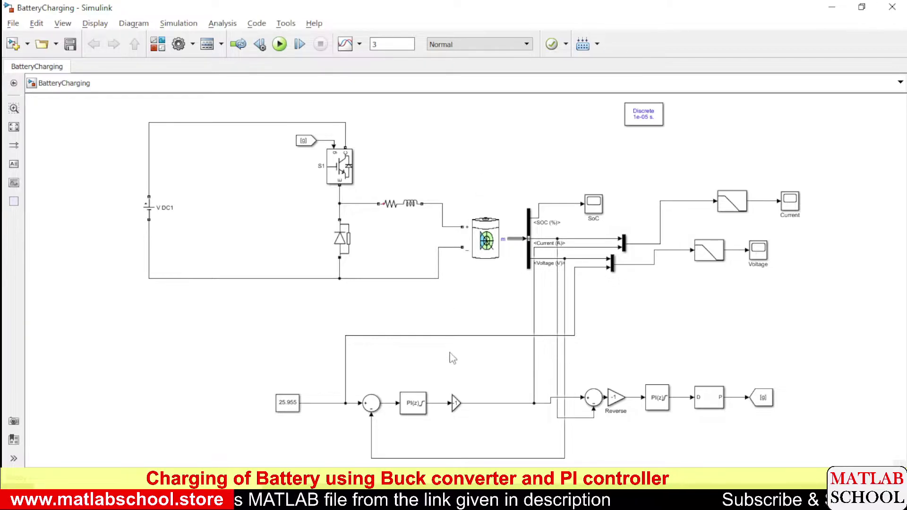
- Trace the signals into the Reverse sum, then open the PWM Generator's parameters (10000 Hz, sample time 0)
click(455, 404)
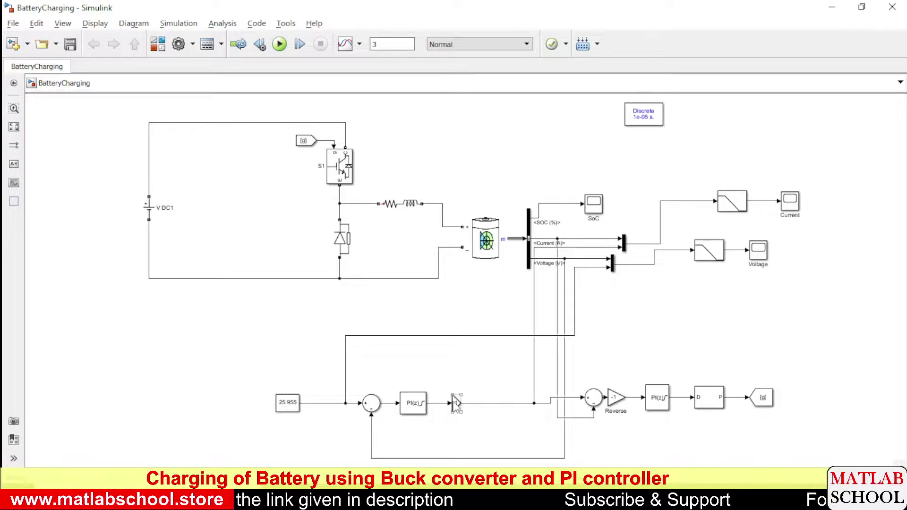
click(437, 411)
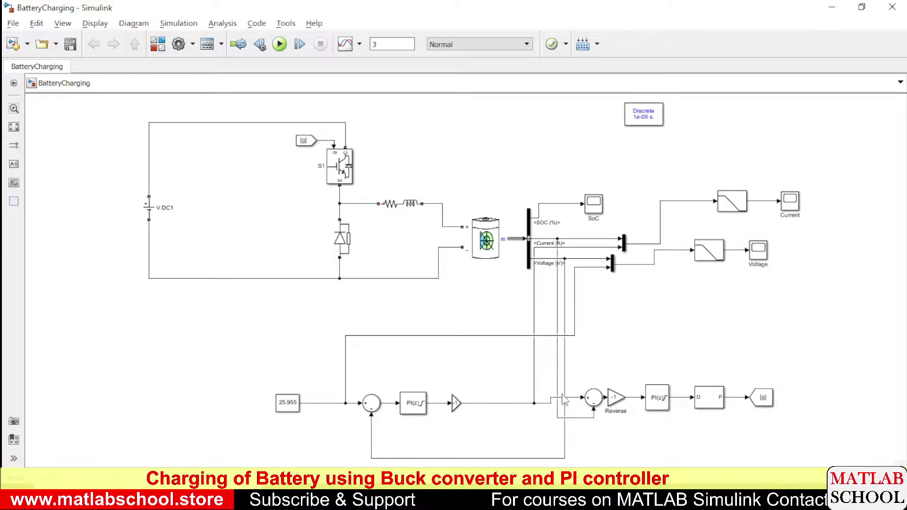
click(515, 404)
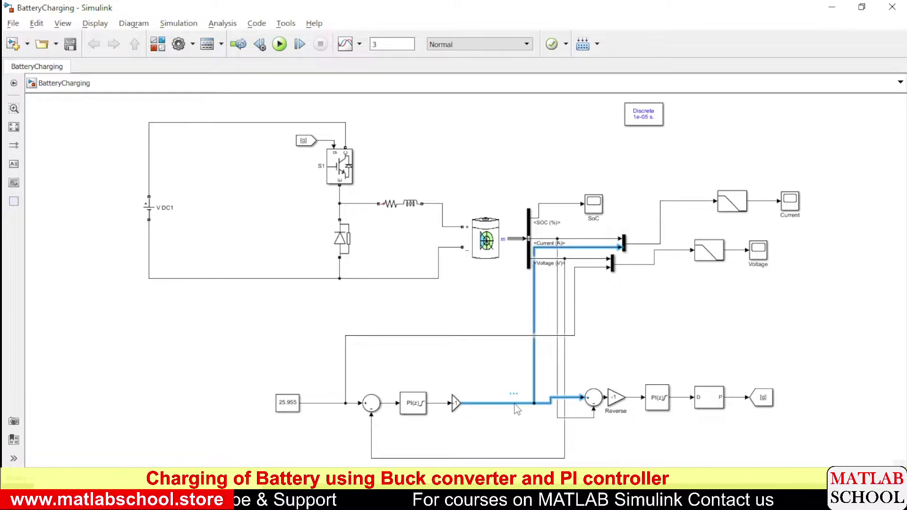
click(585, 438)
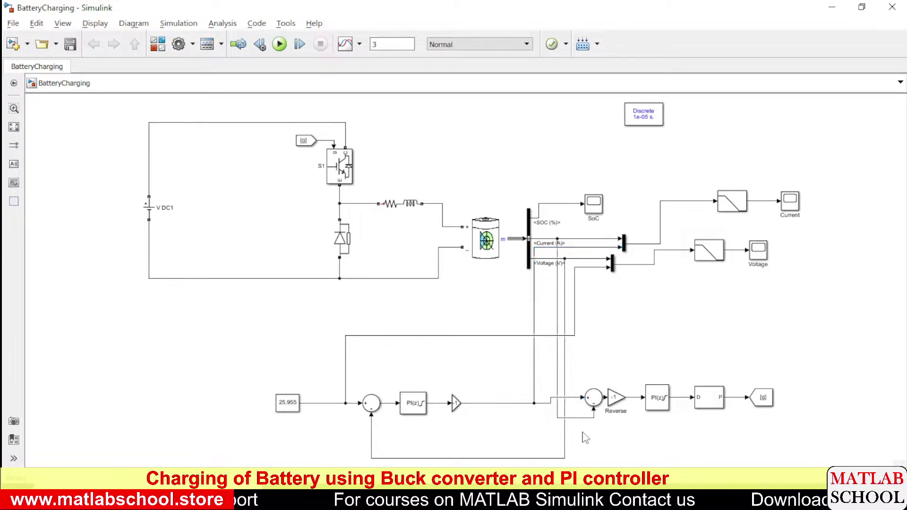
click(579, 419)
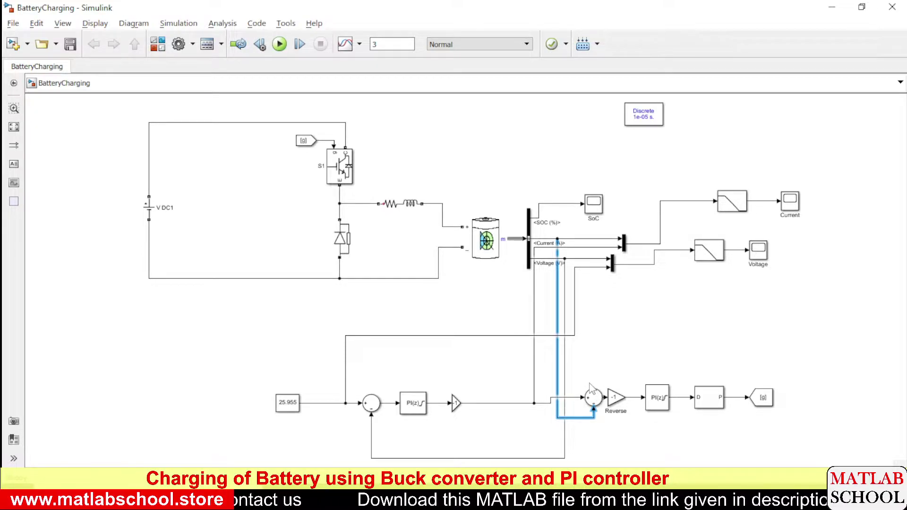
click(617, 362)
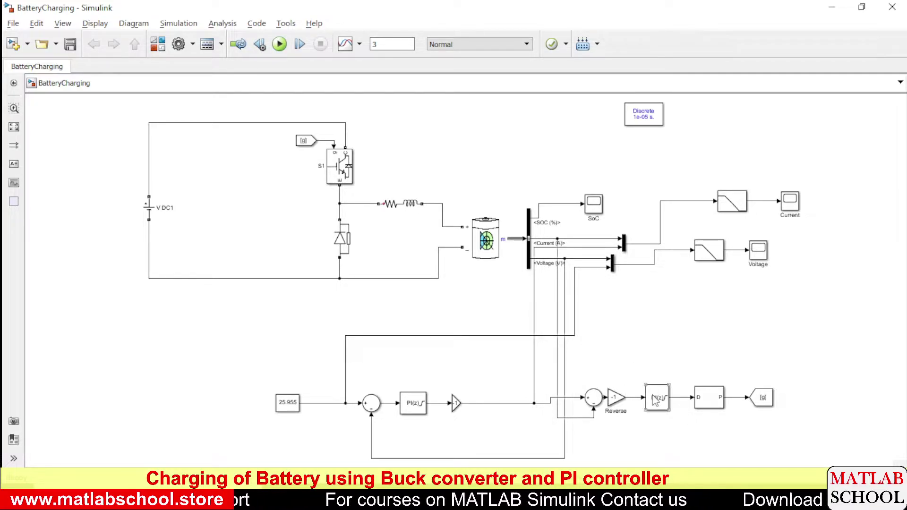
click(707, 404)
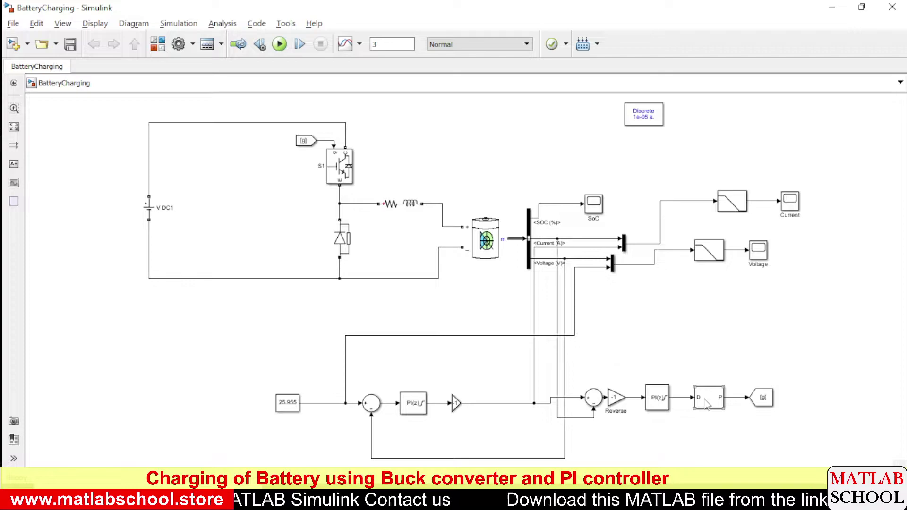
double_click(707, 404)
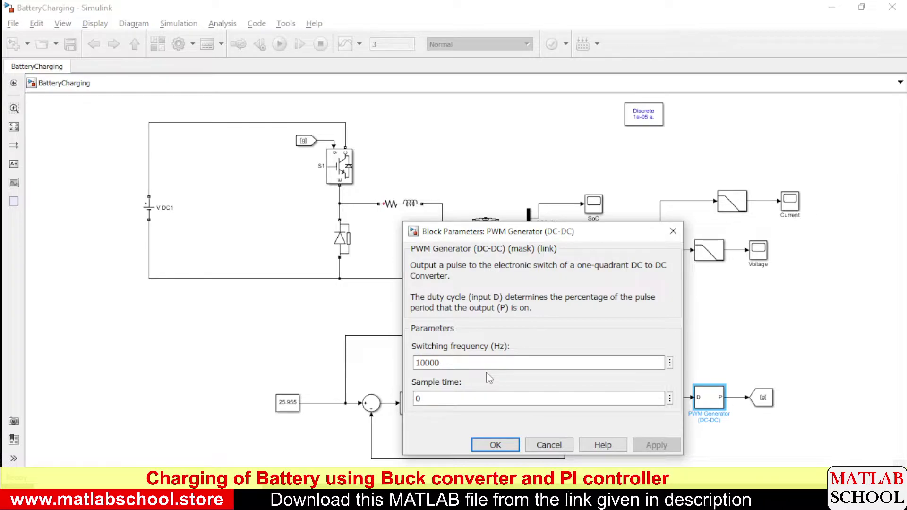
- Close the PWM Generator settings, inspect the PWM Generator and switch S1, then select the series RL branch
click(495, 445)
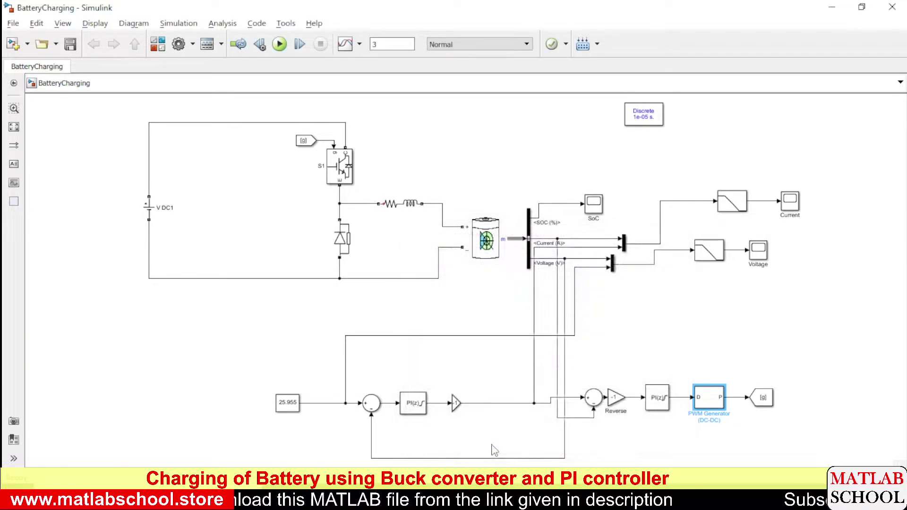
click(713, 404)
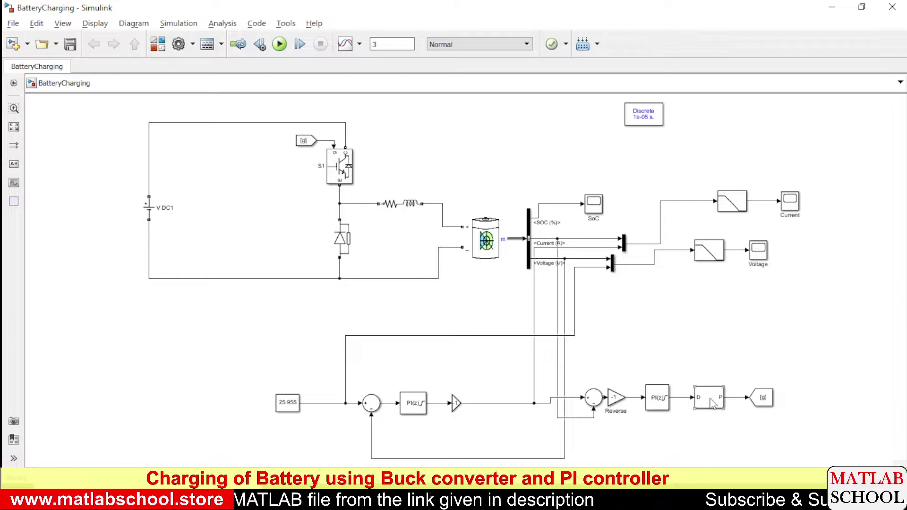
click(683, 362)
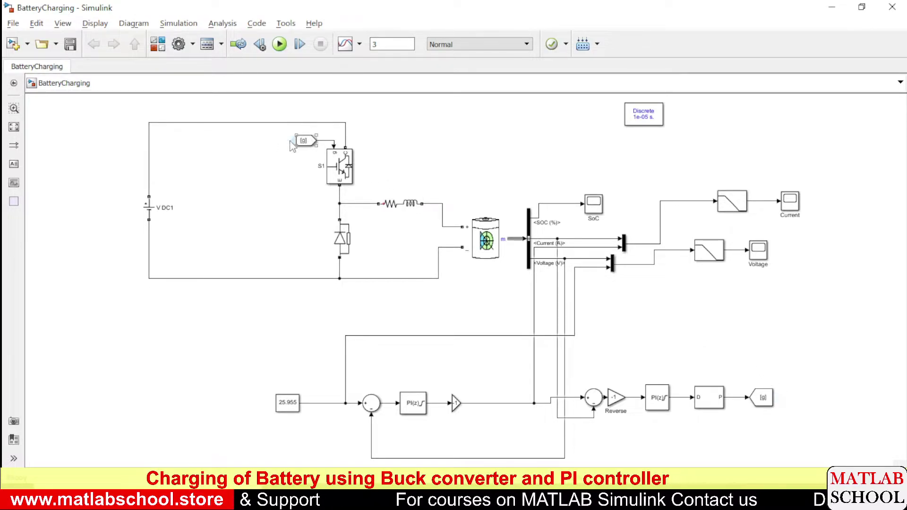
click(331, 172)
click(280, 162)
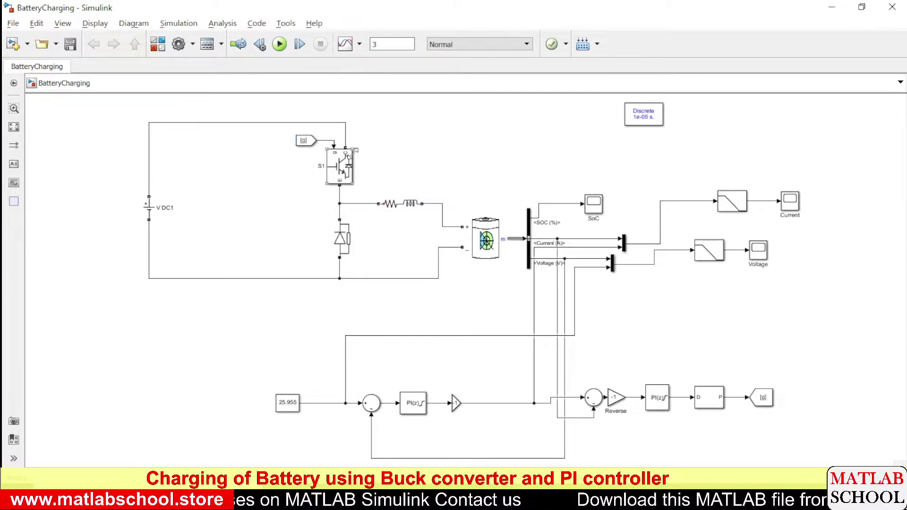
click(335, 171)
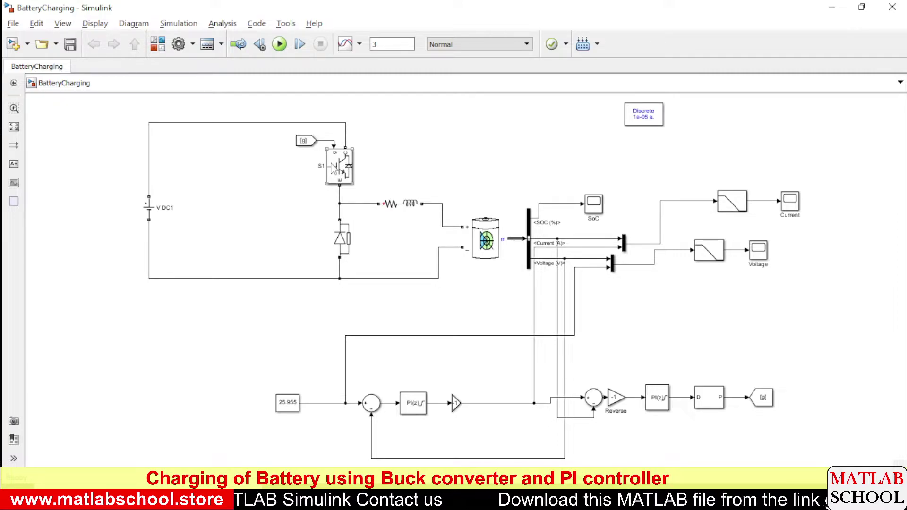
click(363, 194)
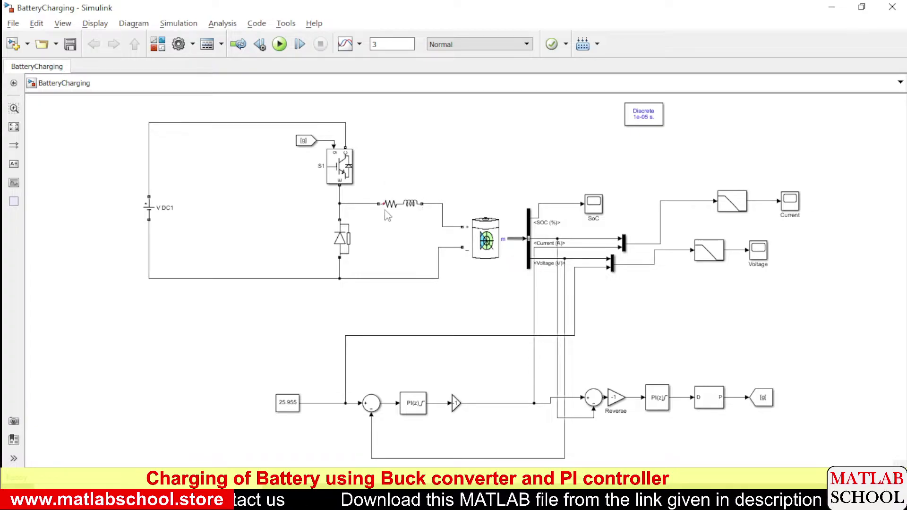
click(399, 203)
- Open the series RL branch's parameters (0.05 Ohm, 5.76e-4 H) and accept them unchanged
double_click(399, 203)
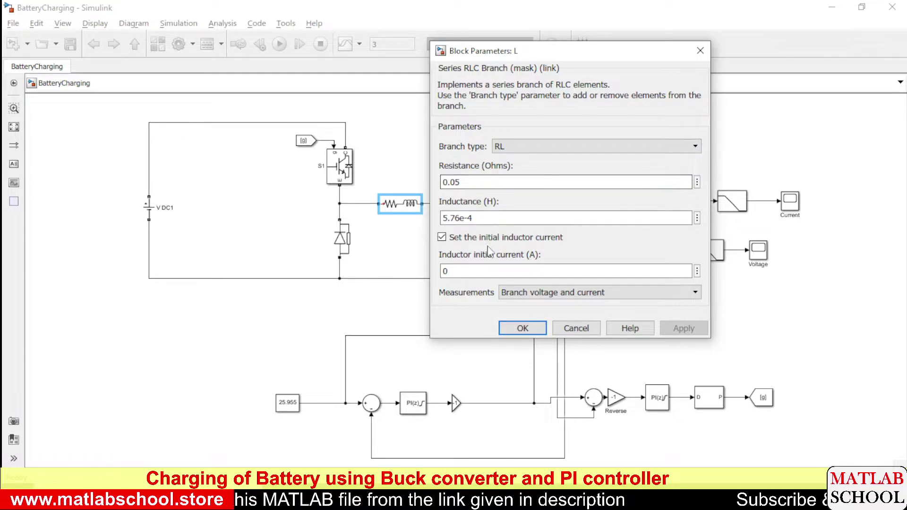
click(522, 329)
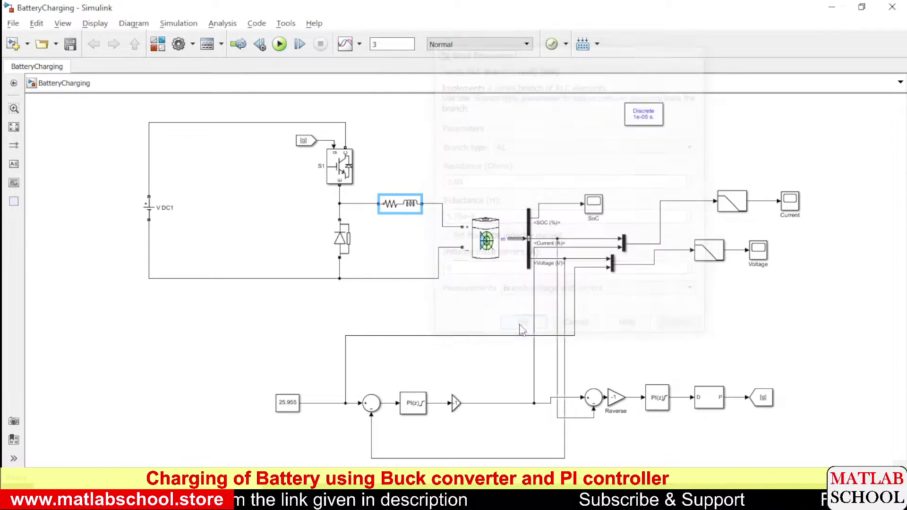
click(469, 196)
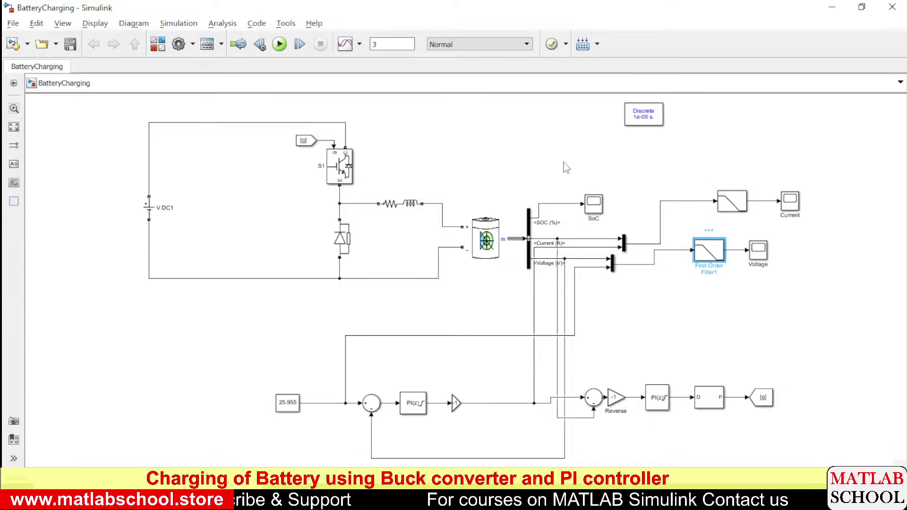
- Run the 3 s simulation and view the Current scope, where current settles near -13.5 A
click(282, 47)
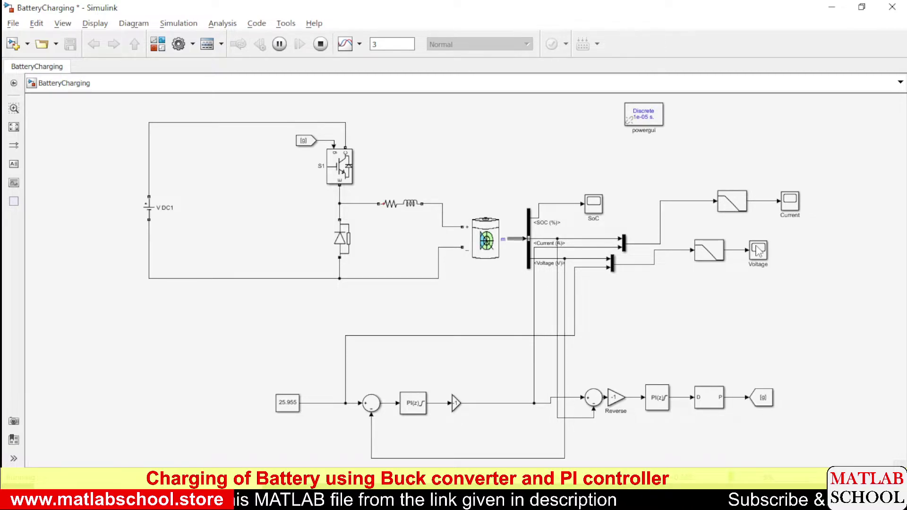
click(792, 210)
double_click(791, 208)
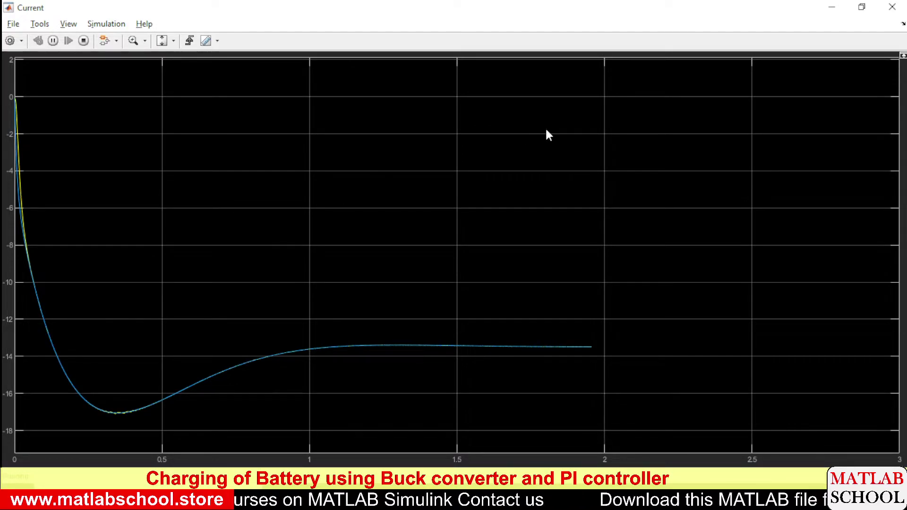
click(832, 7)
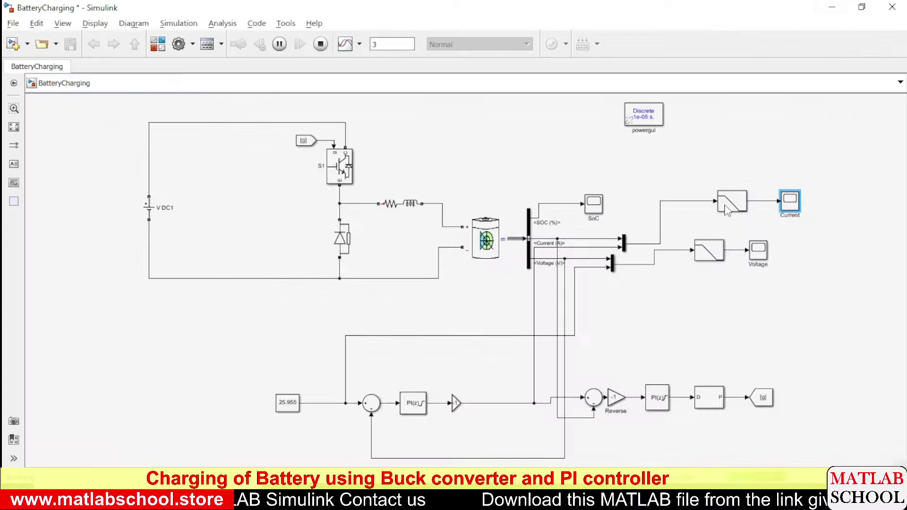
- Open the Voltage scope, showing voltage holding near 26 V, and turn on Zoom In
double_click(759, 255)
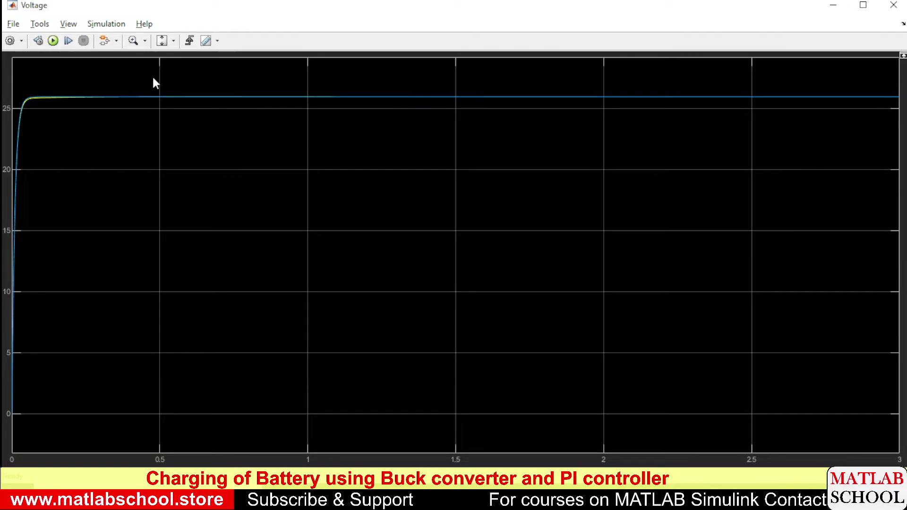
click(133, 40)
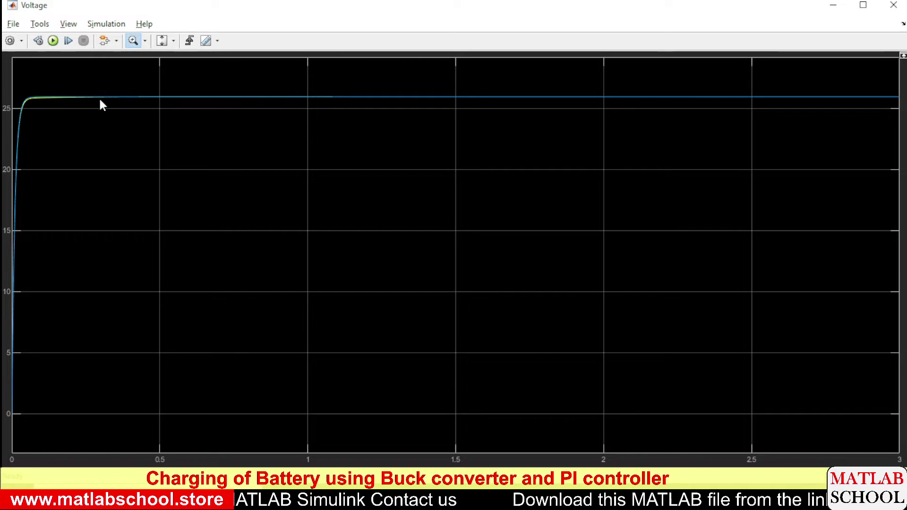
click(133, 42)
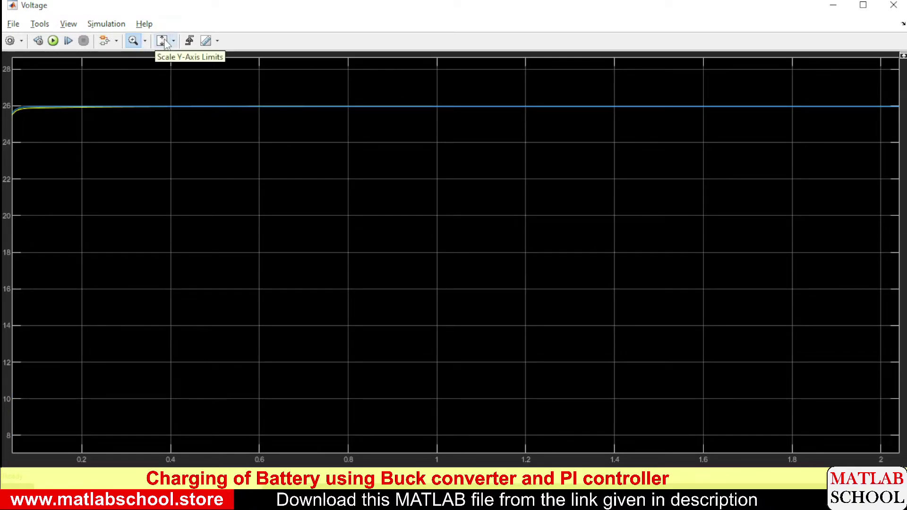
click(145, 41)
click(89, 70)
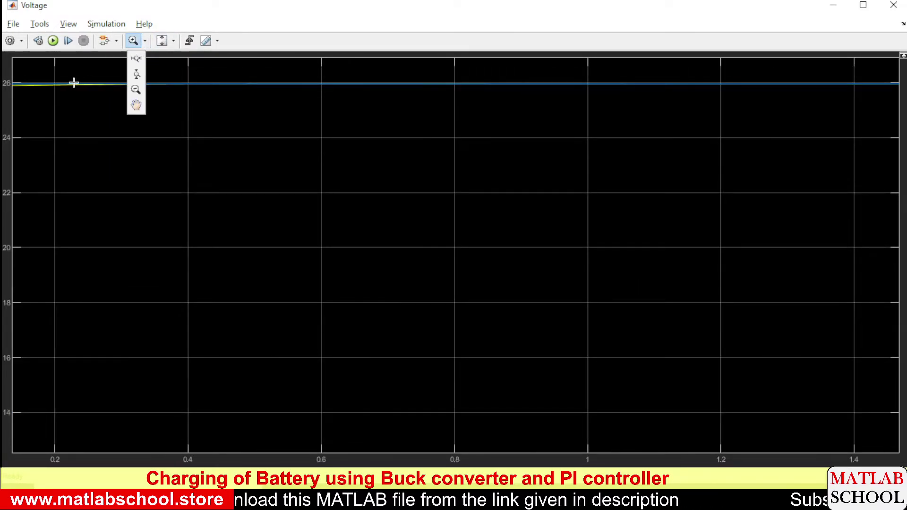
drag(61, 74, 130, 121)
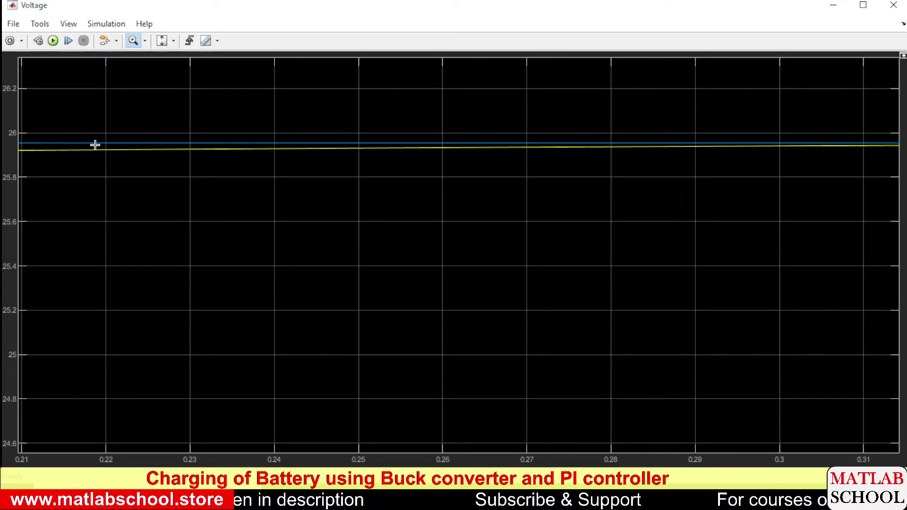
click(162, 44)
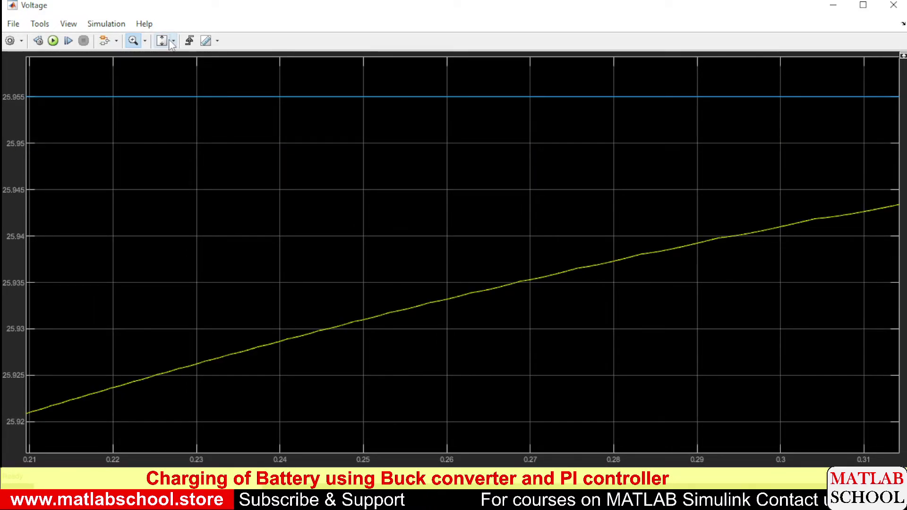
click(172, 41)
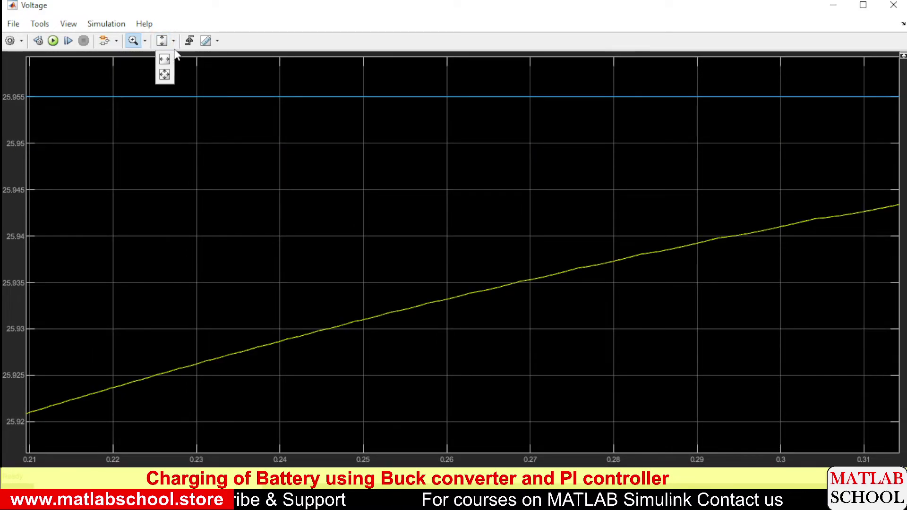
click(163, 75)
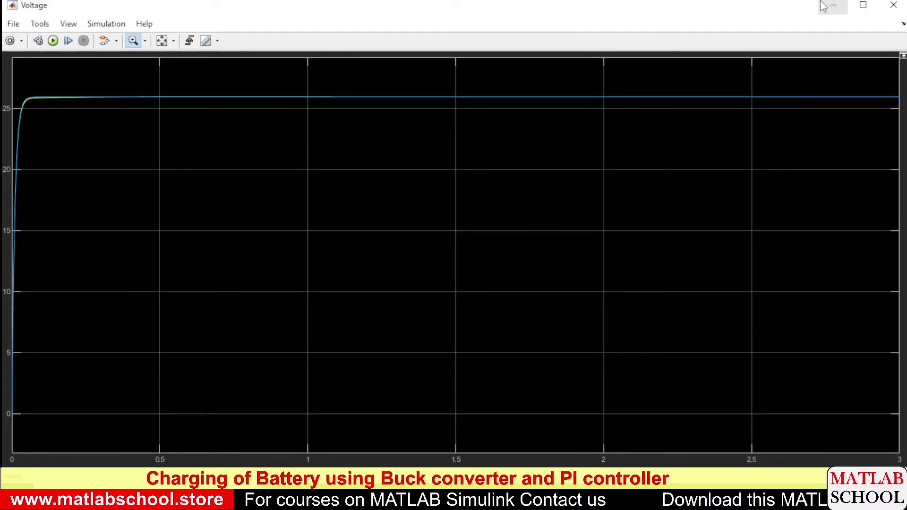
- Restore the Voltage scope window, shrink its width and height, and centre it over the BatteryCharging diagram
double_click(779, 7)
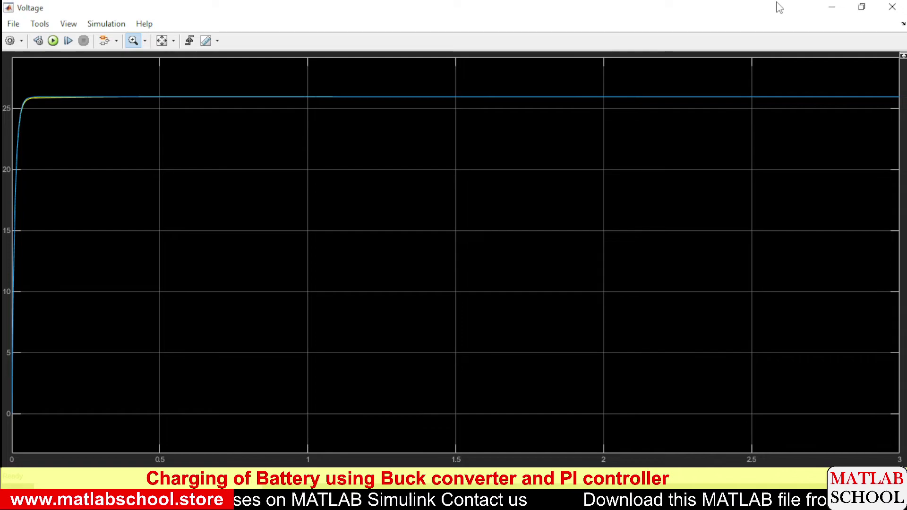
drag(779, 7, 743, 85)
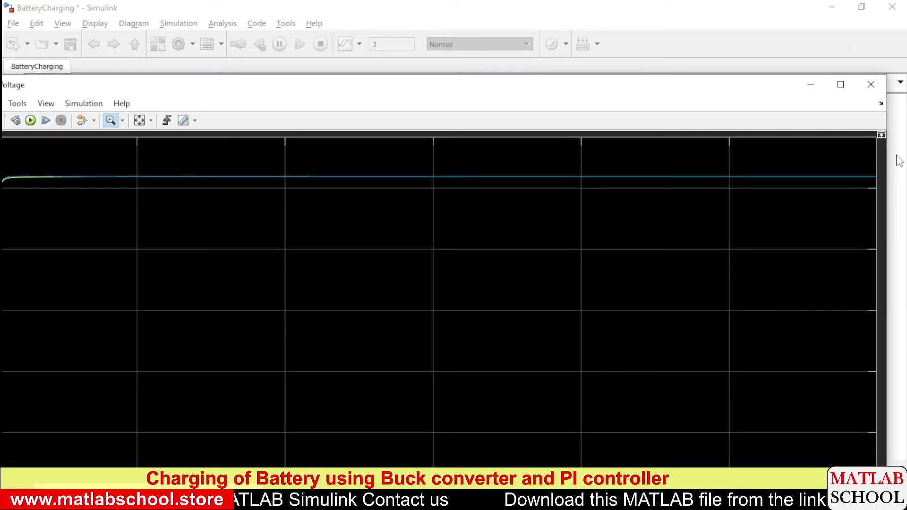
drag(887, 152, 463, 144)
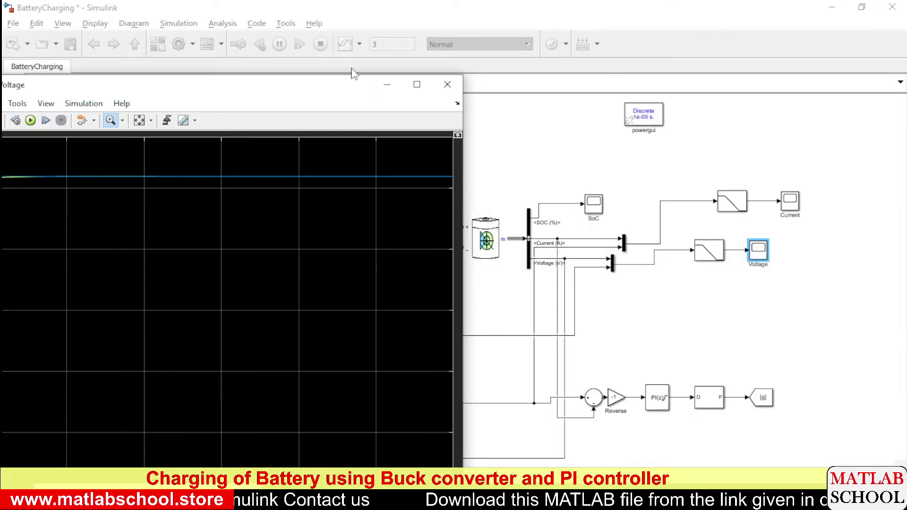
drag(352, 75, 350, 212)
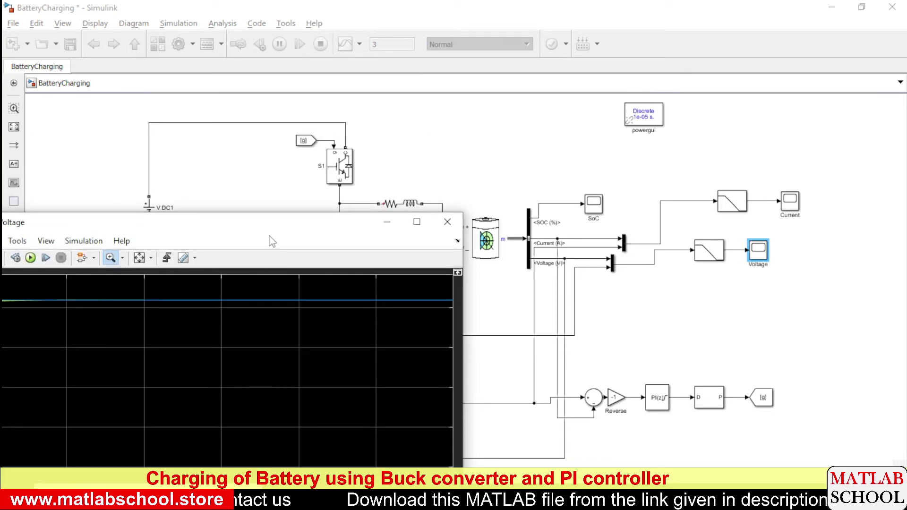
drag(251, 229, 382, 120)
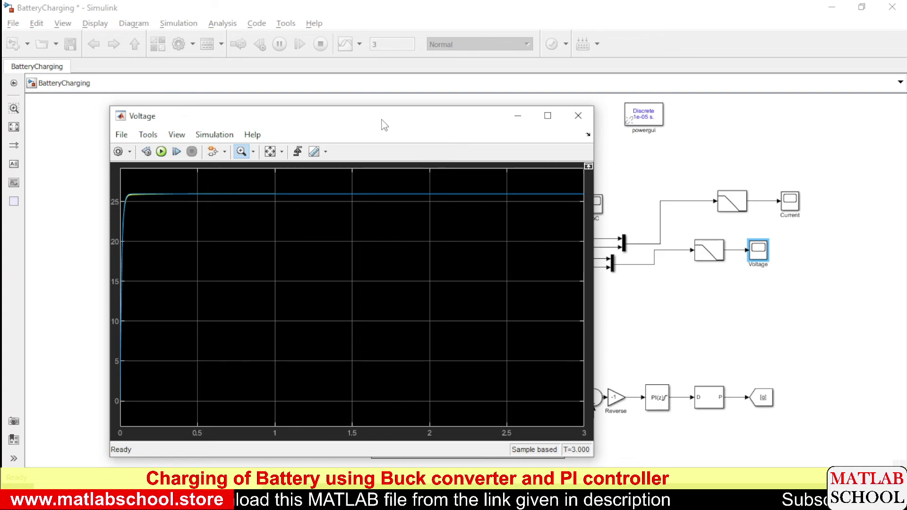